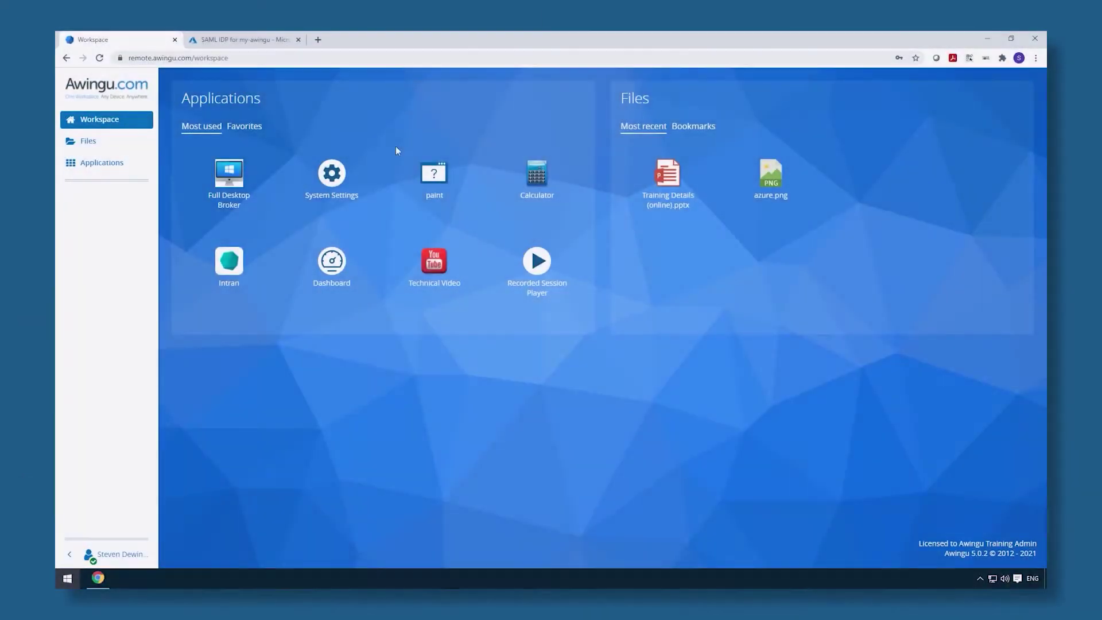
# Step: Open System Settings and go to Configure > User Connector
pyautogui.click(336, 180)
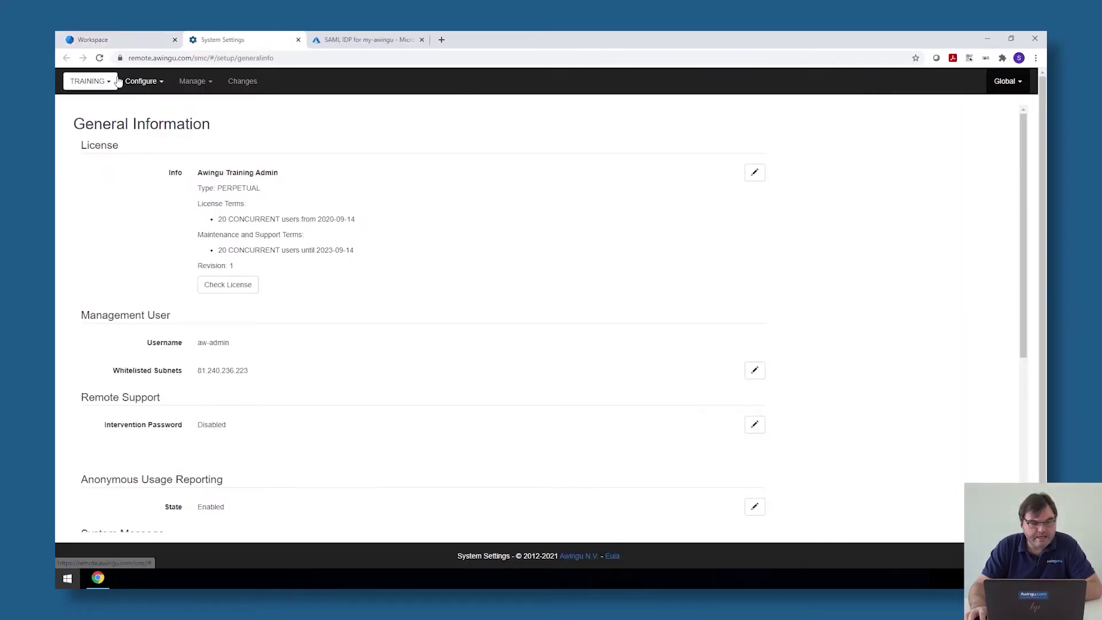
pyautogui.click(136, 84)
pyautogui.click(153, 131)
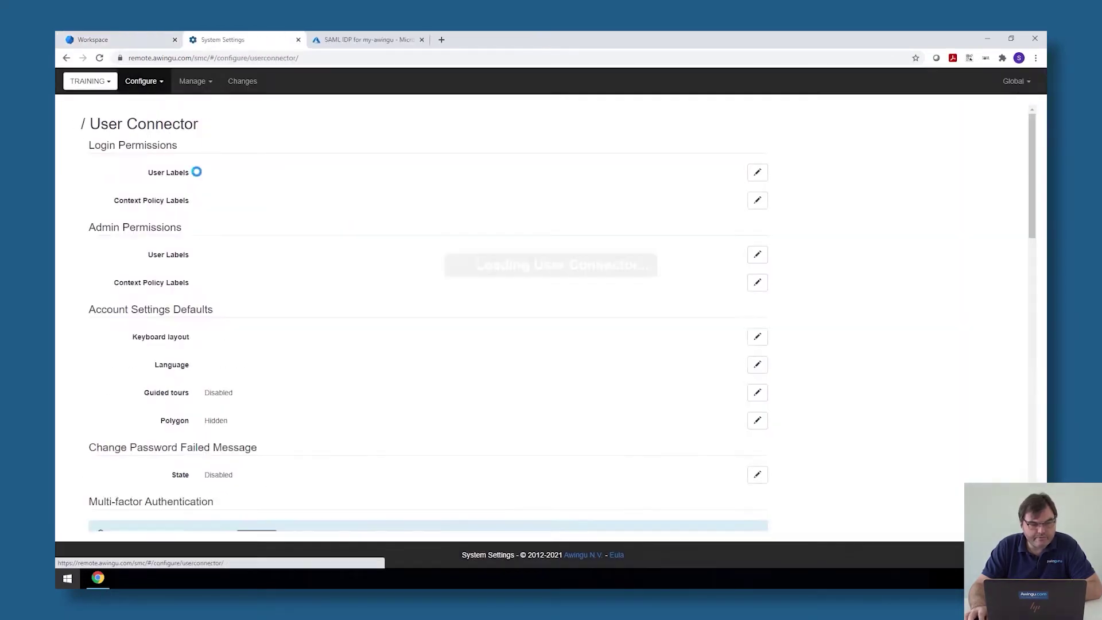
# Step: Scroll to the Federated Authentication section and start editing its Disabled type
pyautogui.scroll(-10, 267, 296)
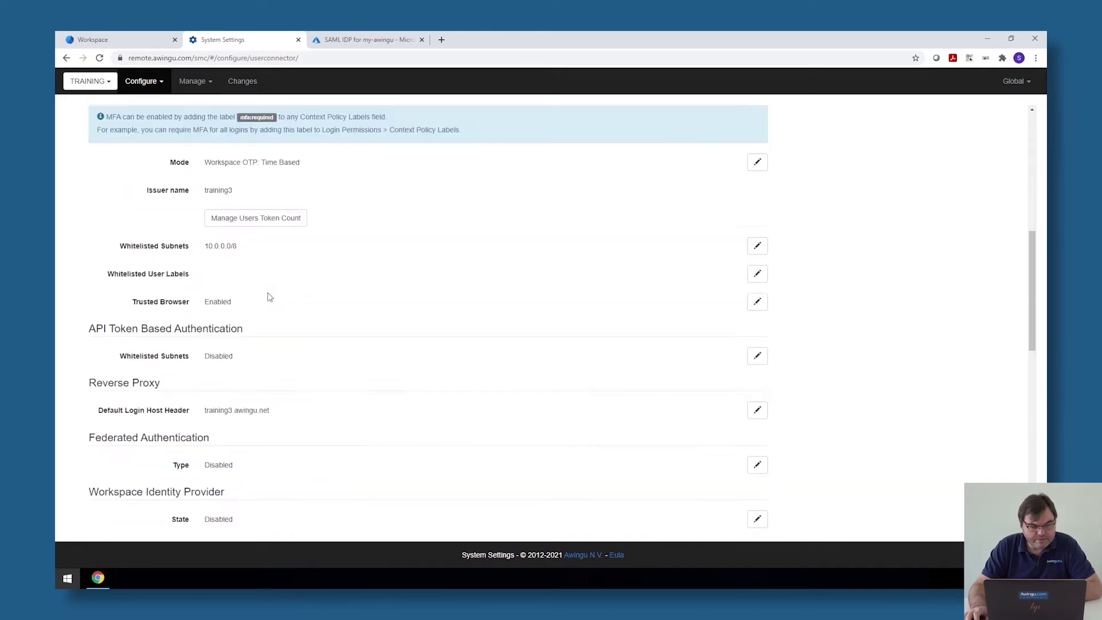
pyautogui.scroll(-1, 268, 297)
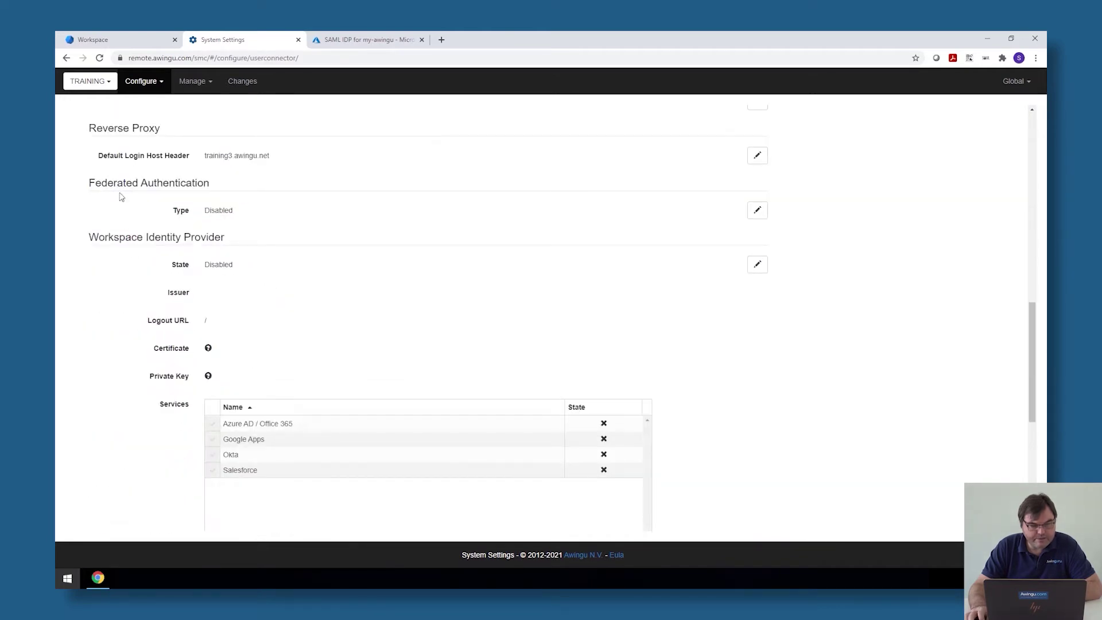
pyautogui.moveTo(82, 185); pyautogui.dragTo(226, 202)
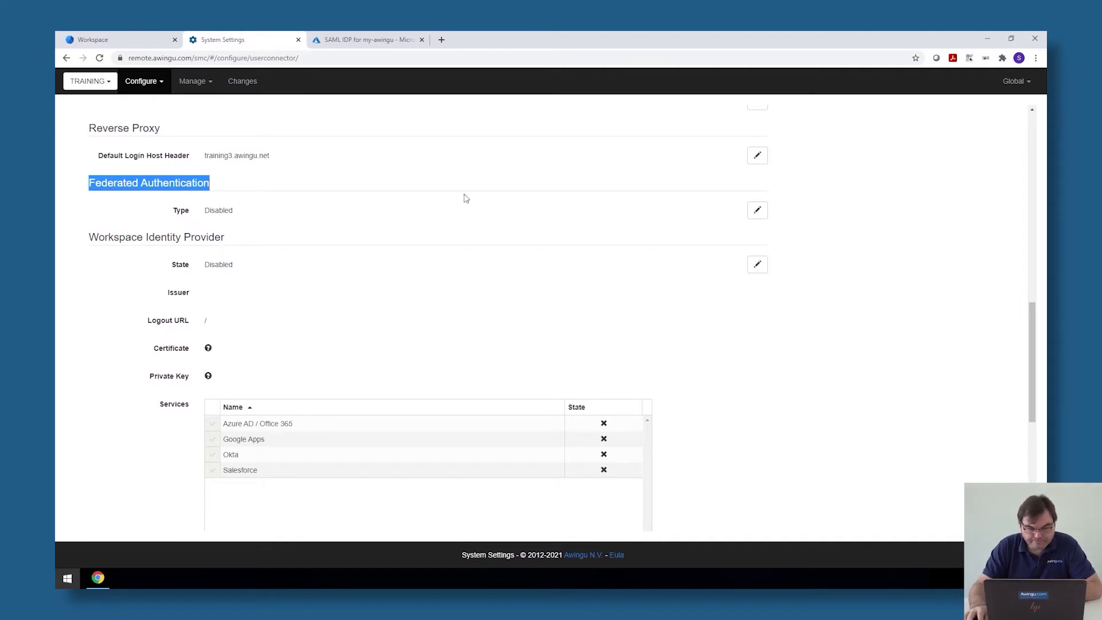
pyautogui.click(757, 210)
# Step: Set the federated authentication type to Pre-Authentication, then go to the 'SAML IDP for my-awingu' tab
pyautogui.click(409, 216)
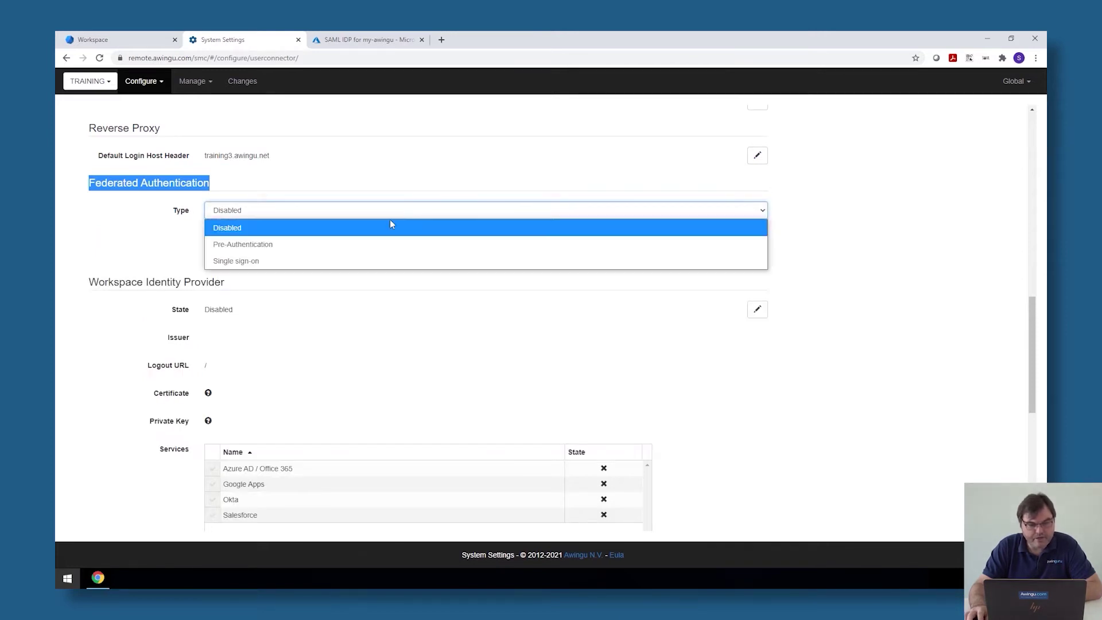
pyautogui.click(378, 245)
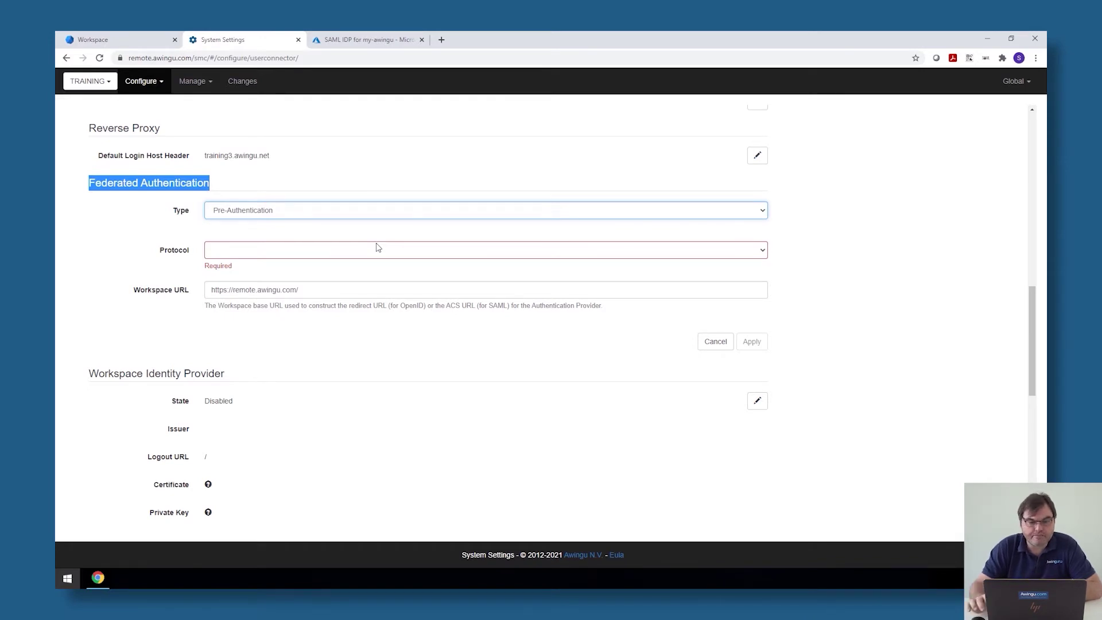
pyautogui.click(370, 41)
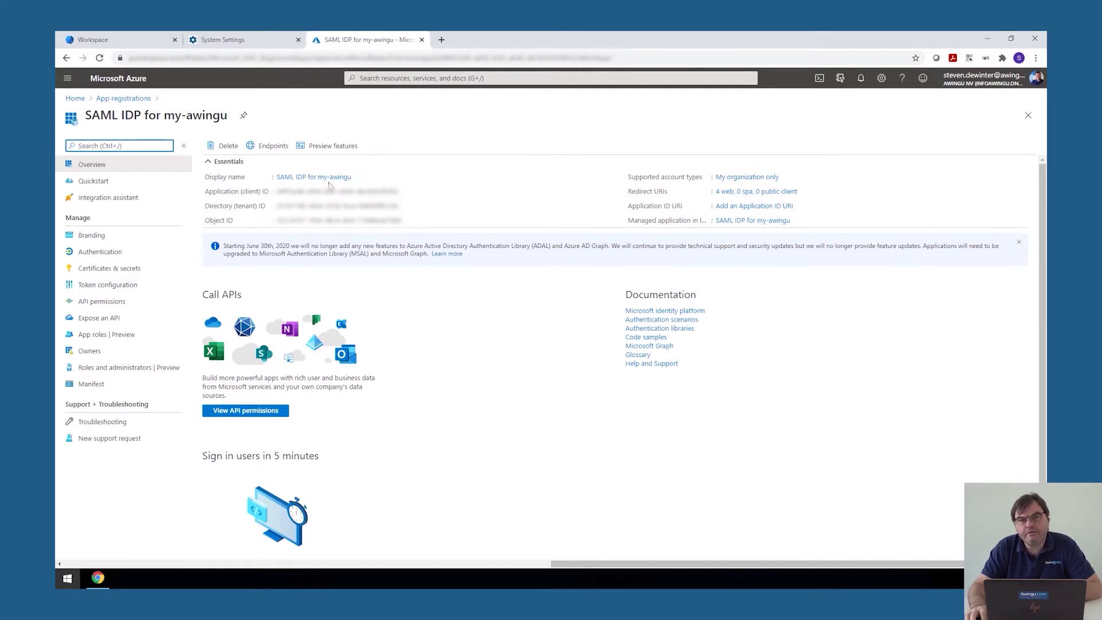
pyautogui.tripleClick(209, 194)
pyautogui.click(209, 194)
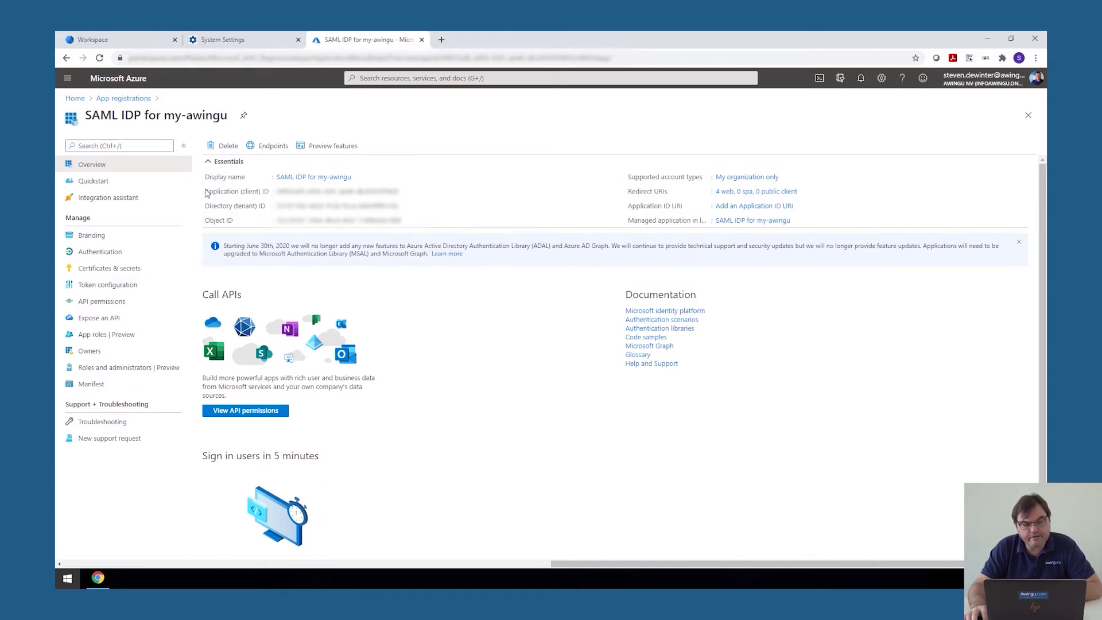
pyautogui.click(274, 148)
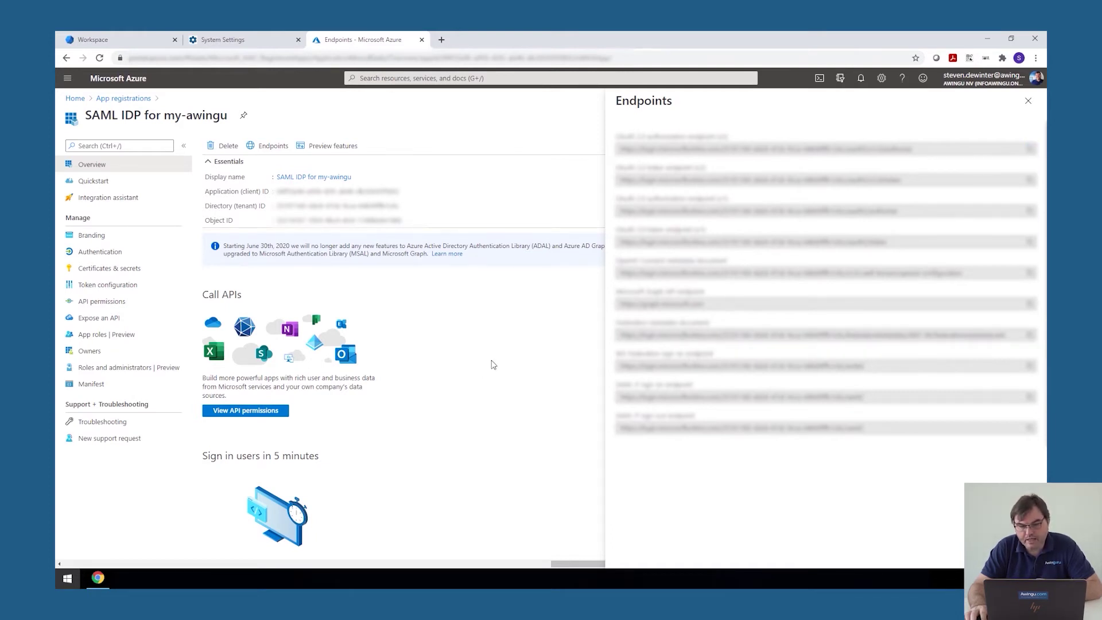
pyautogui.click(1026, 101)
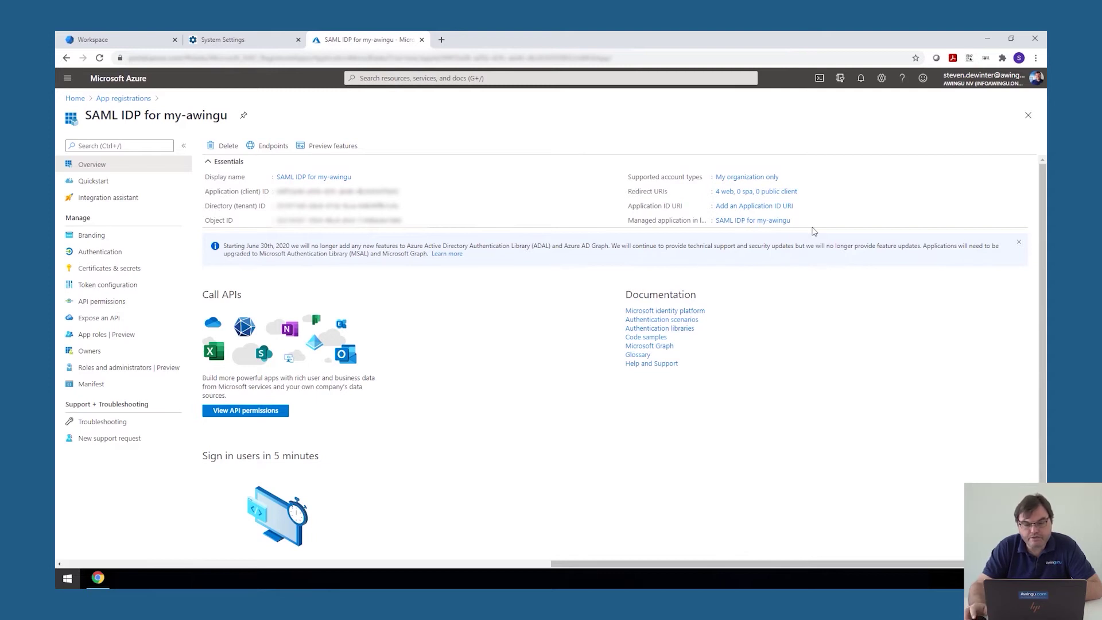
pyautogui.click(726, 197)
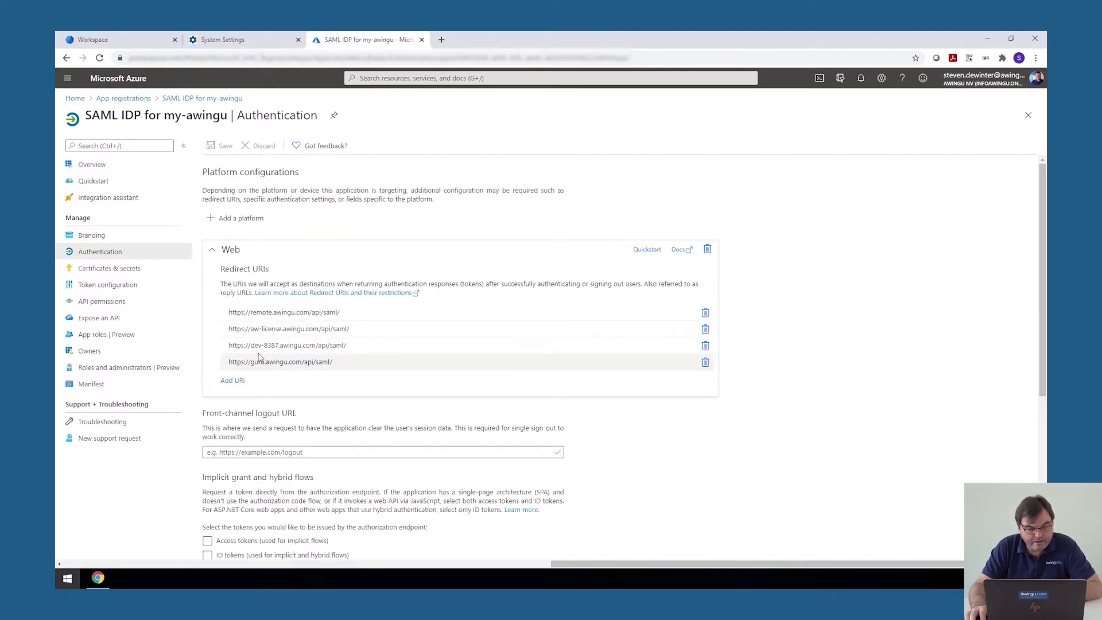
pyautogui.click(294, 312)
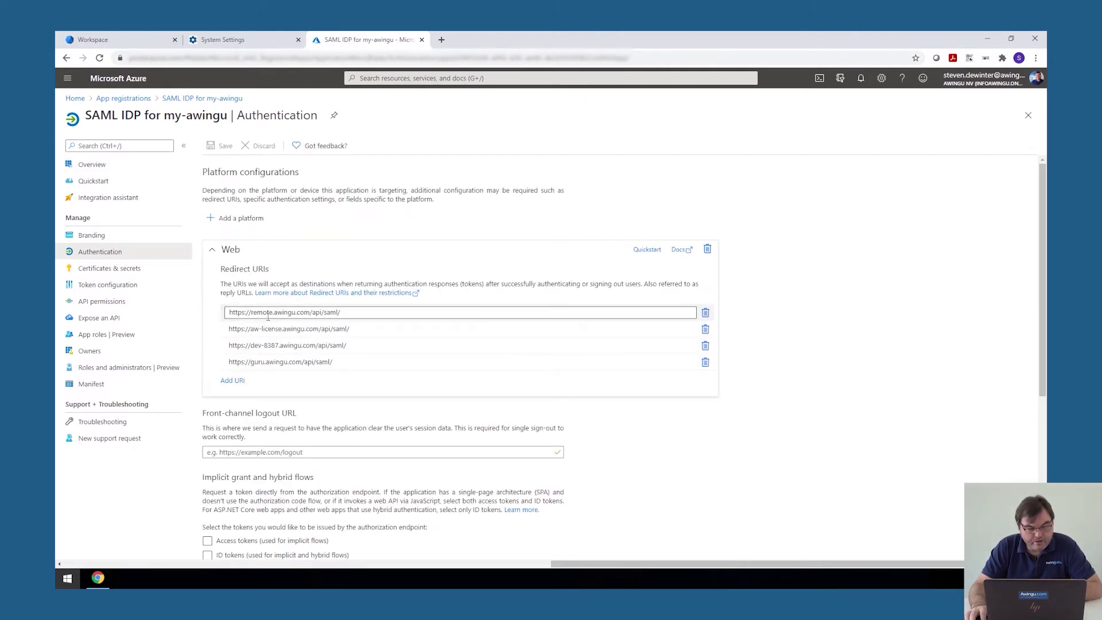
pyautogui.click(340, 328)
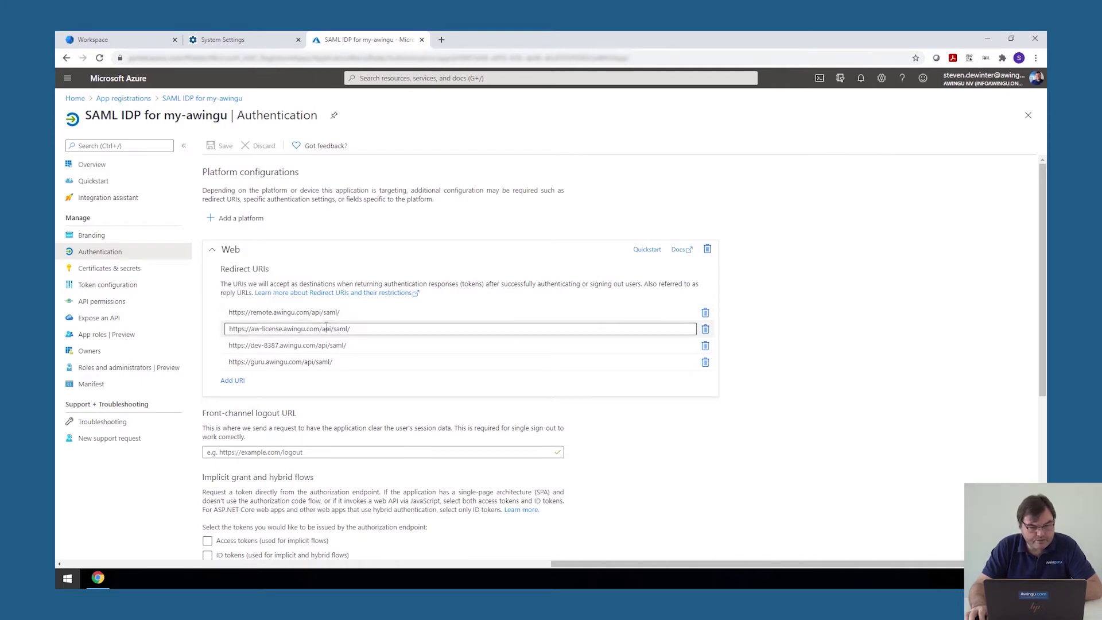
pyautogui.click(279, 314)
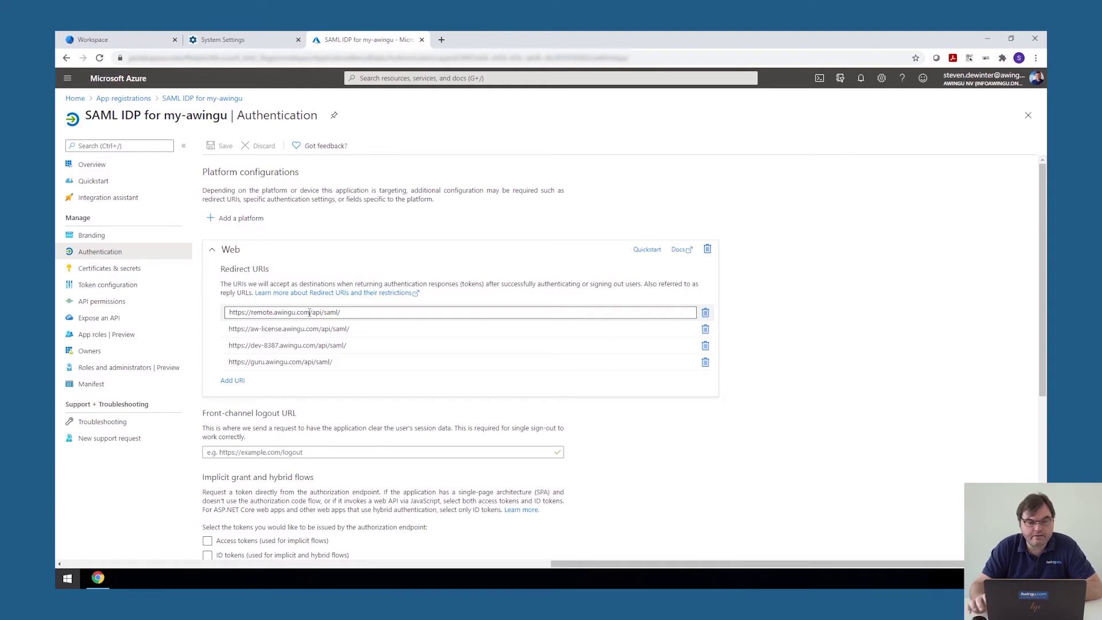
pyautogui.click(246, 39)
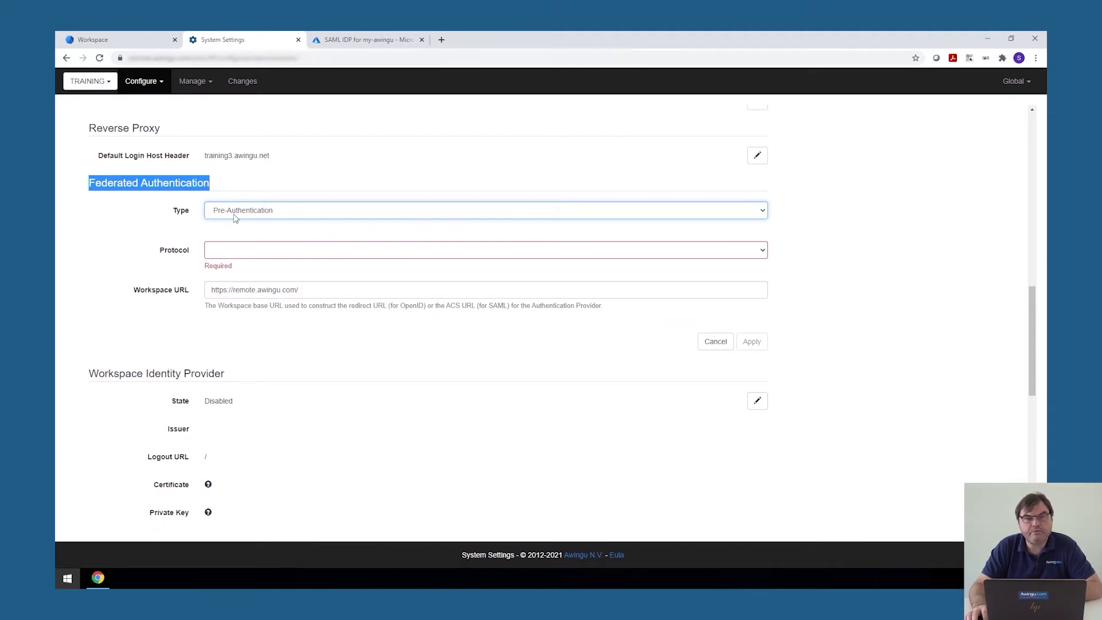
# Step: Choose SAML as the pre-authentication protocol and review its Entity Id, Metadata URL and claim fields
pyautogui.click(236, 250)
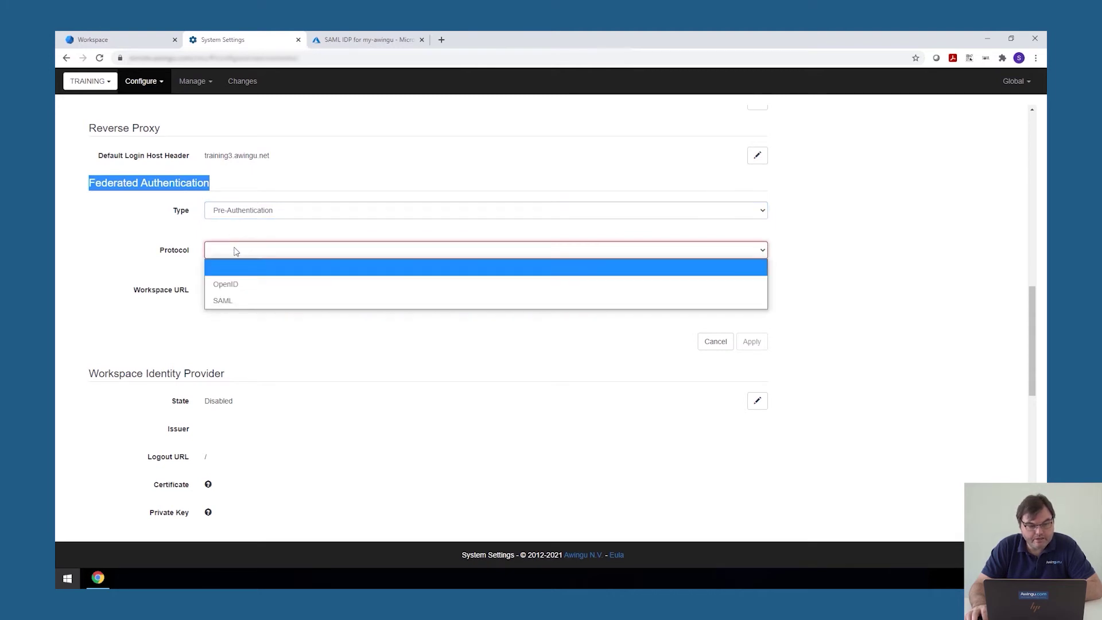
pyautogui.click(233, 302)
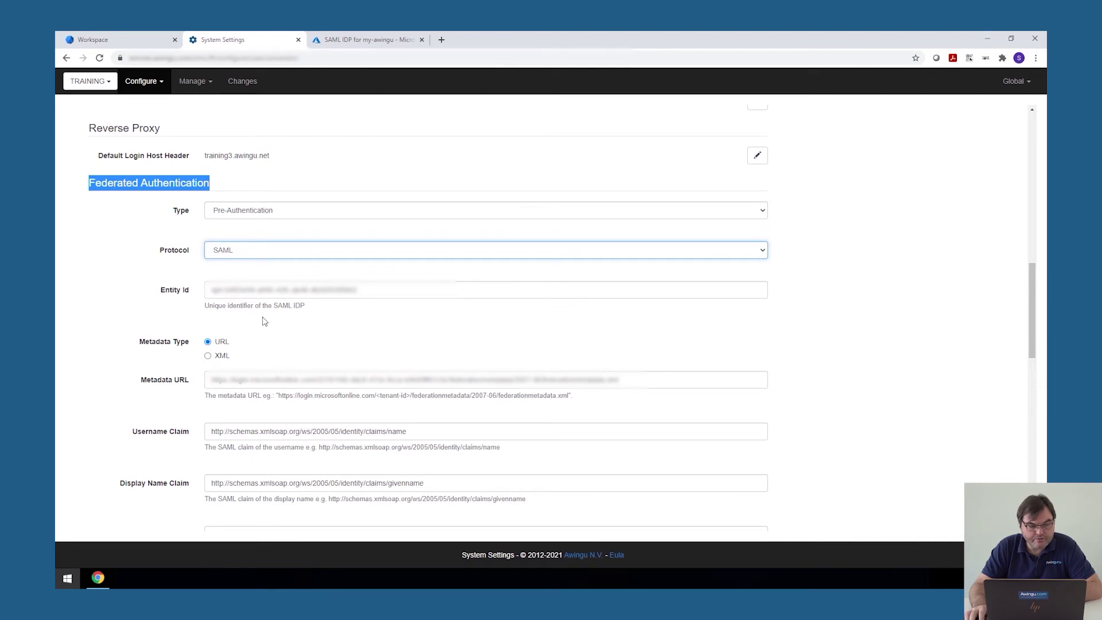
pyautogui.scroll(-1, 264, 342)
pyautogui.scroll(-1, 266, 343)
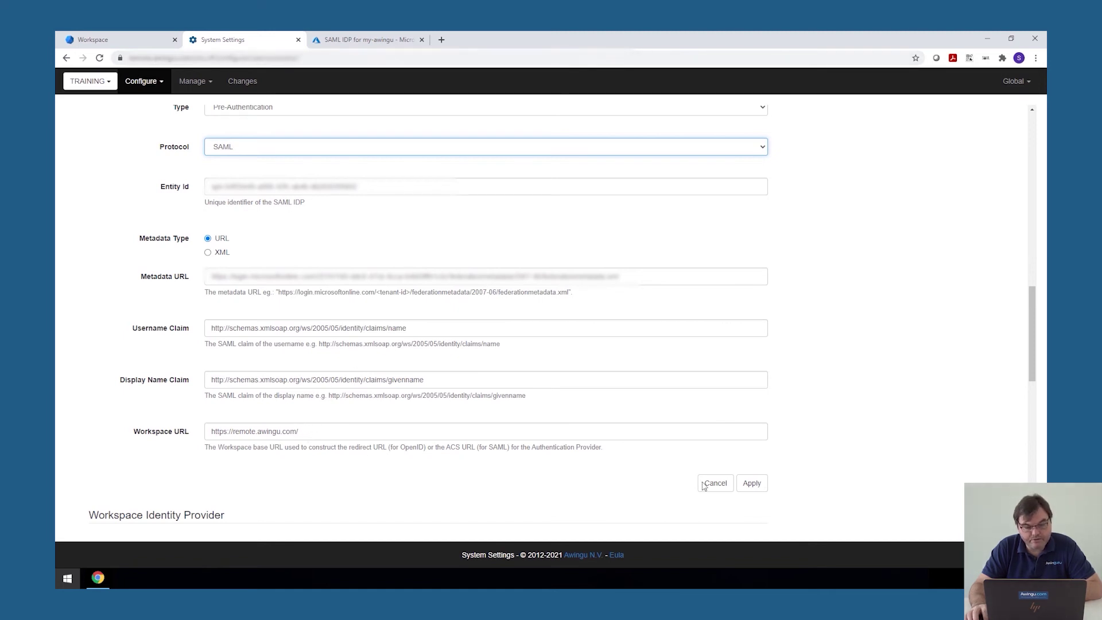
# Step: Apply the SAML pre-authentication settings and go to the Global > Domains page
pyautogui.click(753, 484)
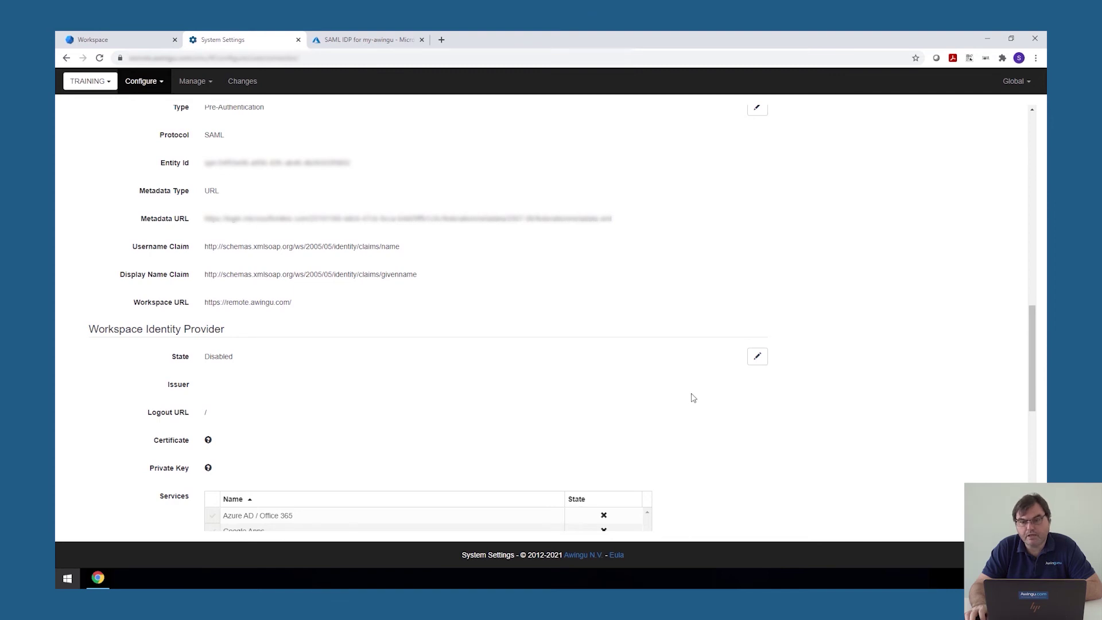
pyautogui.click(1014, 83)
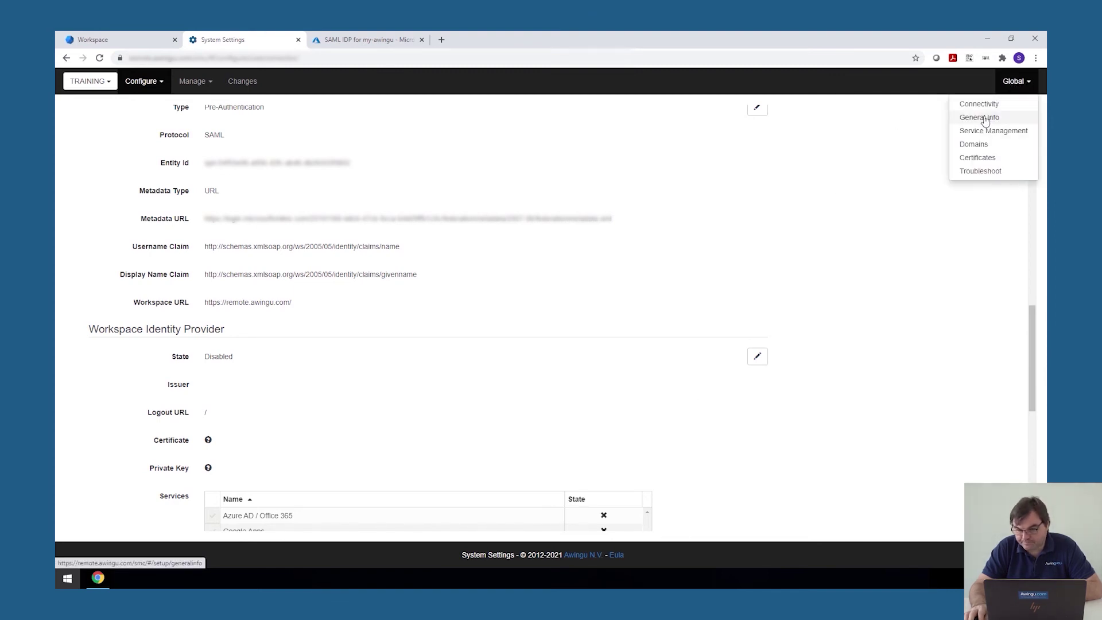
pyautogui.click(977, 144)
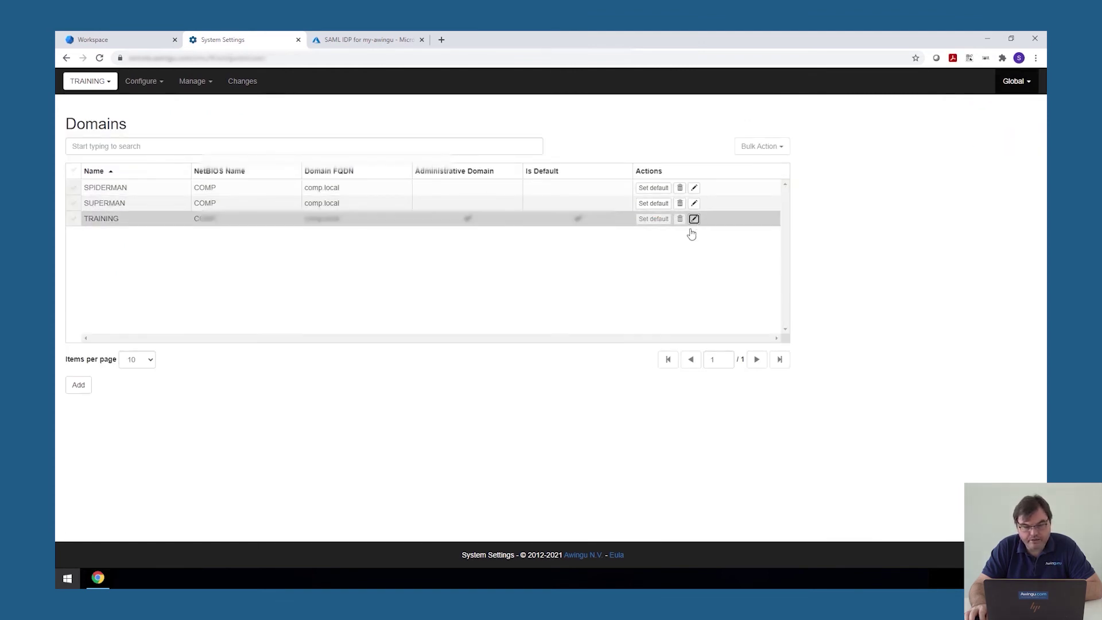
# Step: Confirm the TRAINING domain's host header is remote.awingu.com, then bring up Chrome's menu for incognito
pyautogui.click(694, 220)
pyautogui.scroll(-2, 432, 371)
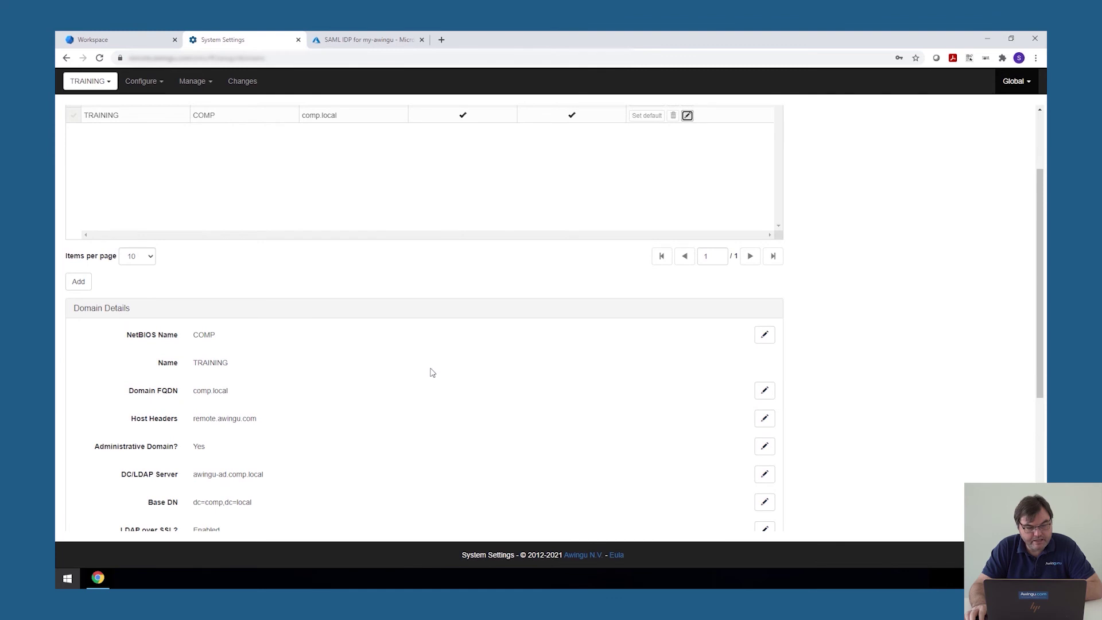
pyautogui.scroll(-1, 431, 372)
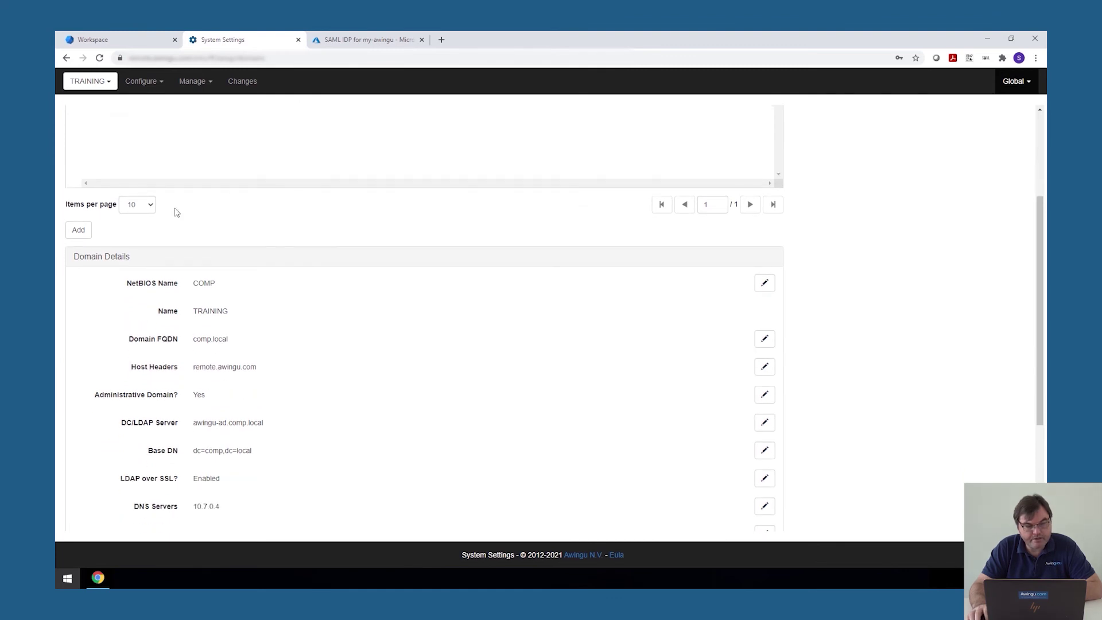
pyautogui.doubleClick(210, 366)
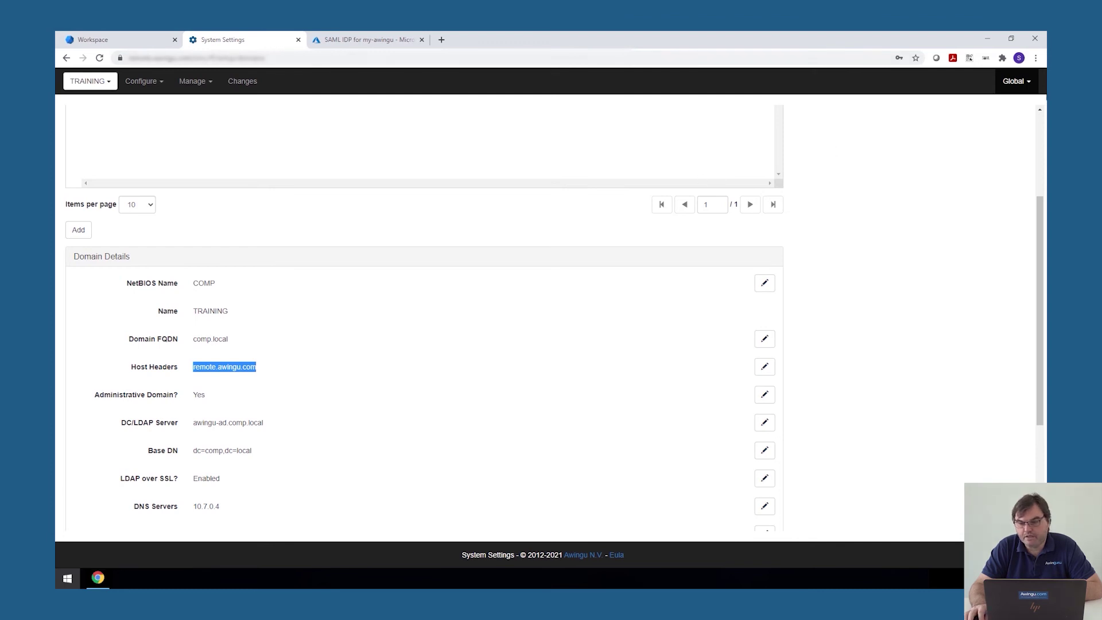
pyautogui.click(1043, 64)
# Step: In a new incognito window, browse to remote.awingu.com to reach the Microsoft sign-in page
pyautogui.click(965, 98)
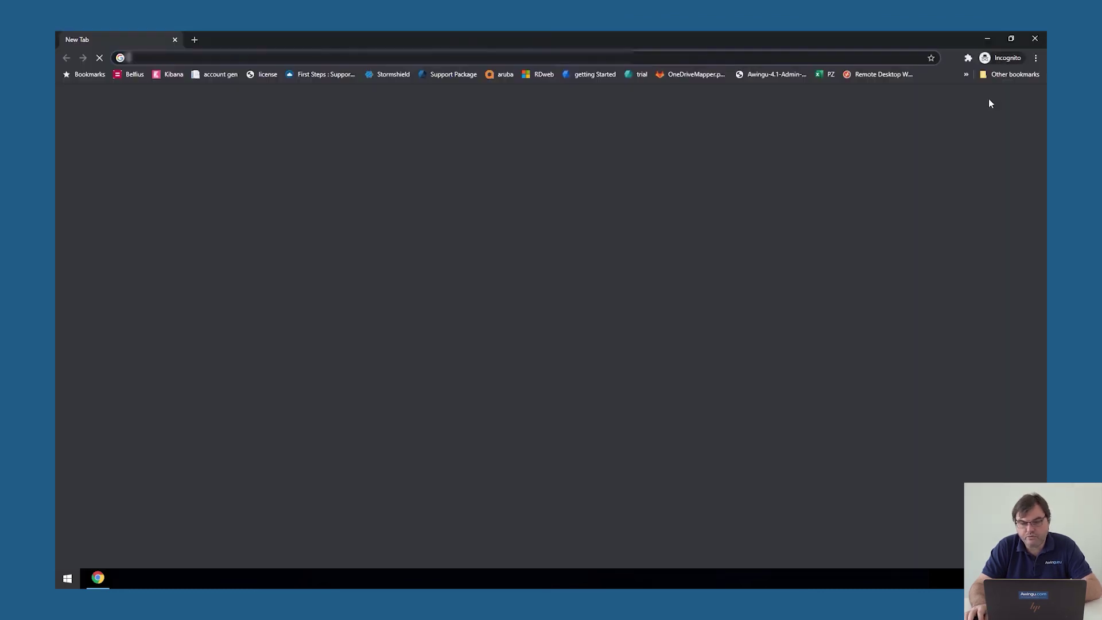
pyautogui.write('training')
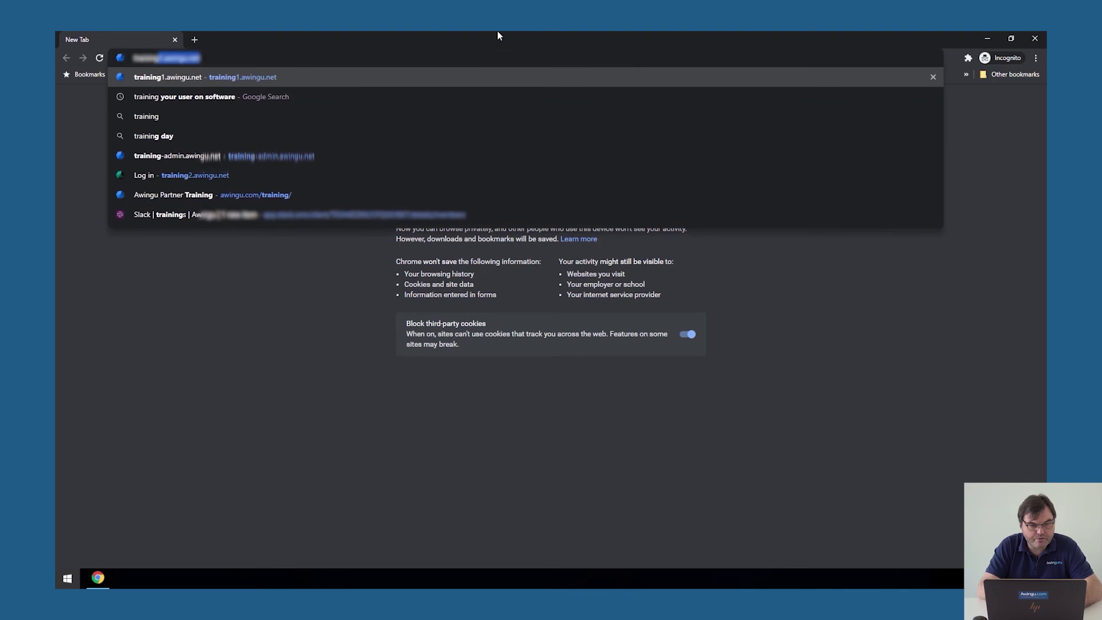
pyautogui.press('BackSpace')
pyautogui.press('BackSpace')
pyautogui.press('BackSpace')
pyautogui.press('BackSpace')
pyautogui.press('BackSpace')
pyautogui.press('BackSpace')
pyautogui.press('BackSpace')
pyautogui.press('BackSpace')
pyautogui.press('BackSpace')
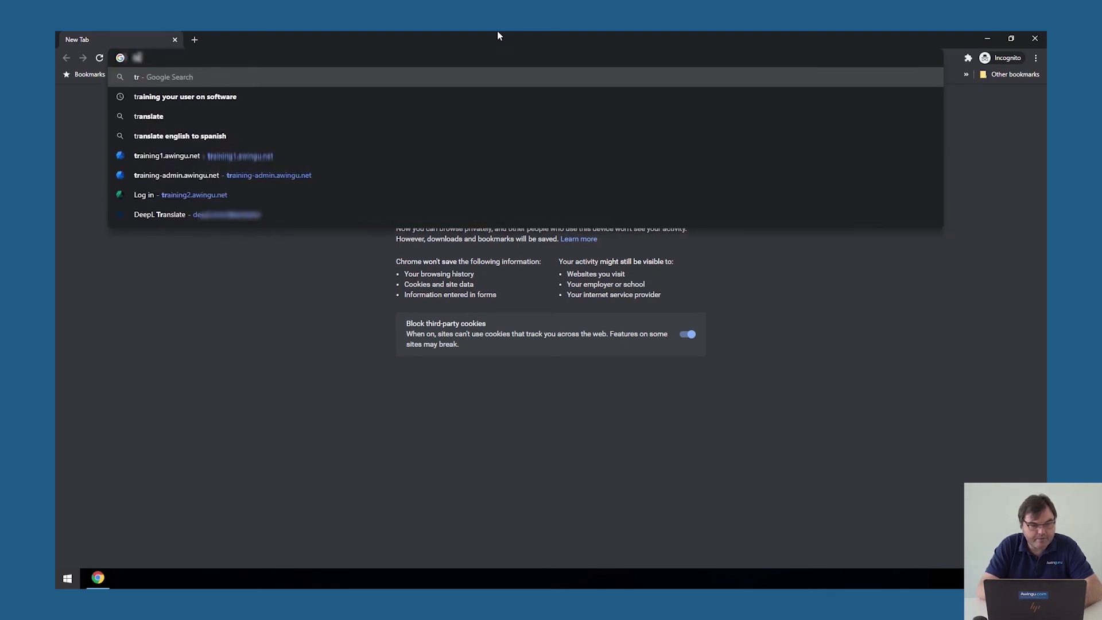
pyautogui.write('remote')
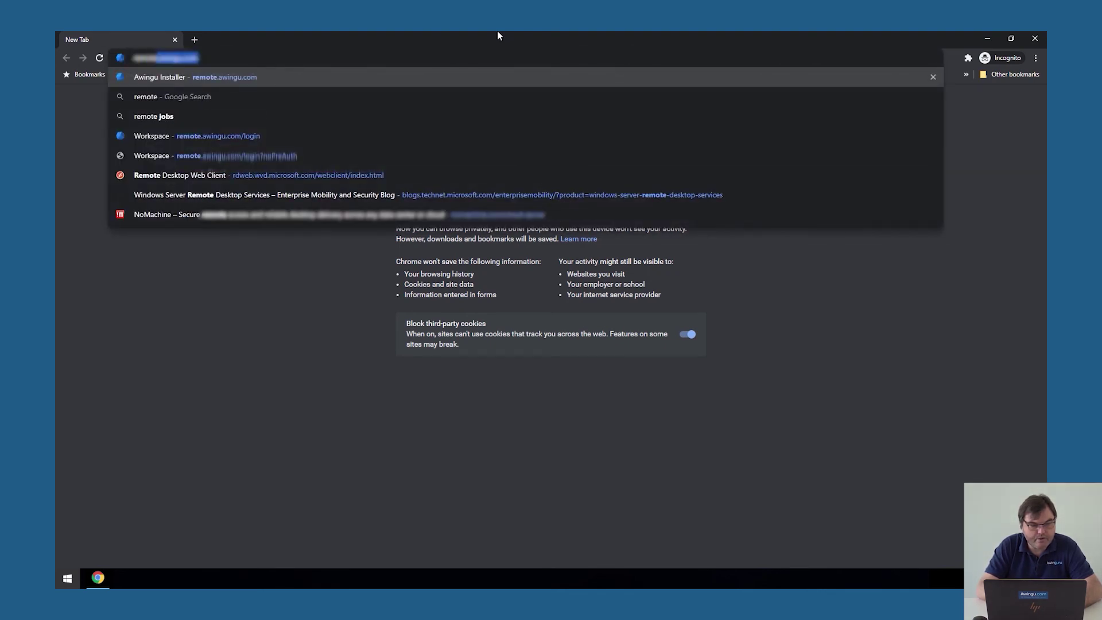
pyautogui.press('Return')
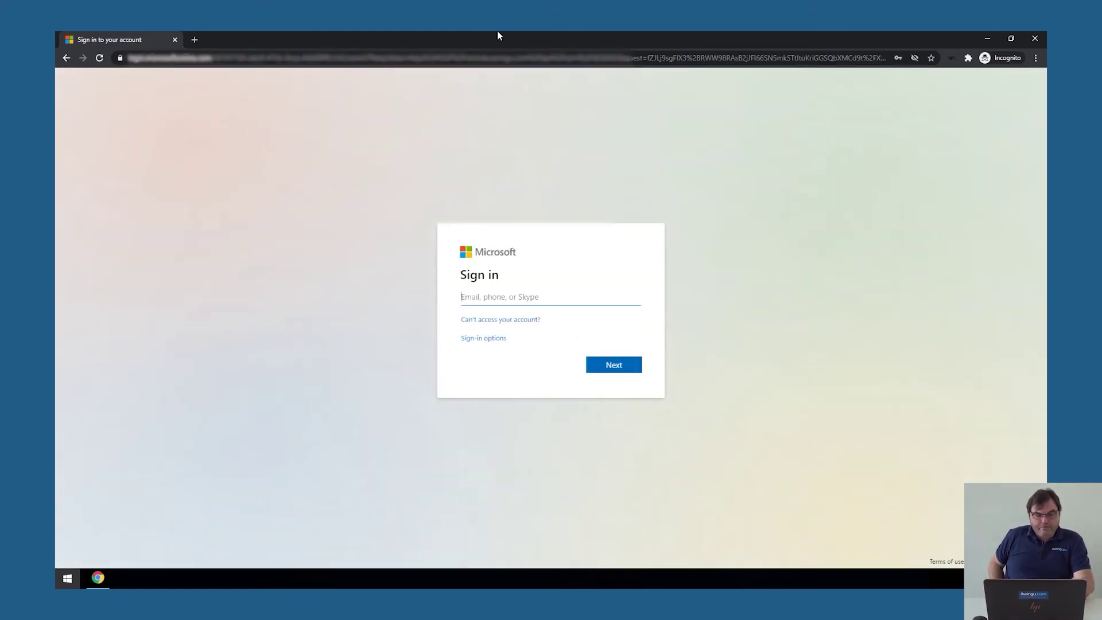
# Step: Sign in with the saved Microsoft account e-mail and password, choosing Yes to stay signed in
pyautogui.write('st')
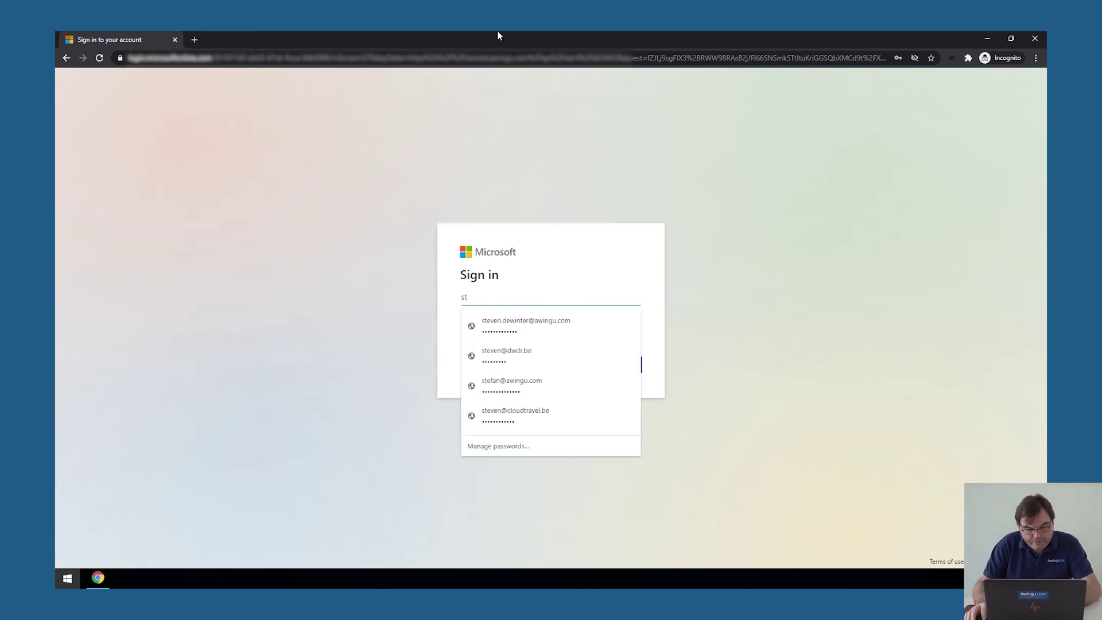
pyautogui.click(534, 325)
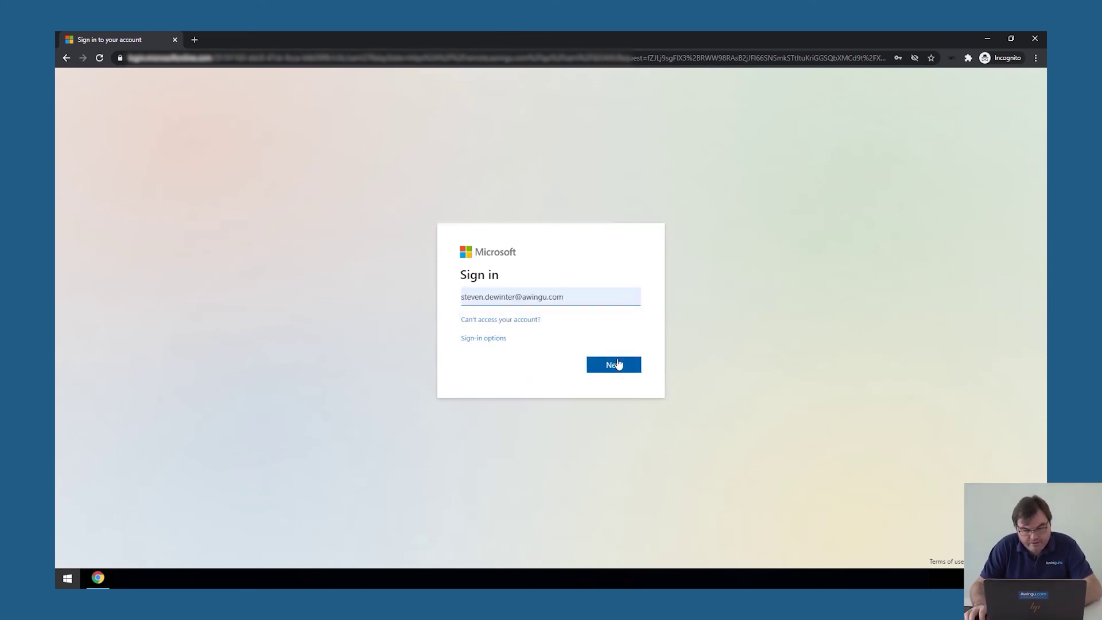
pyautogui.click(617, 363)
pyautogui.click(618, 364)
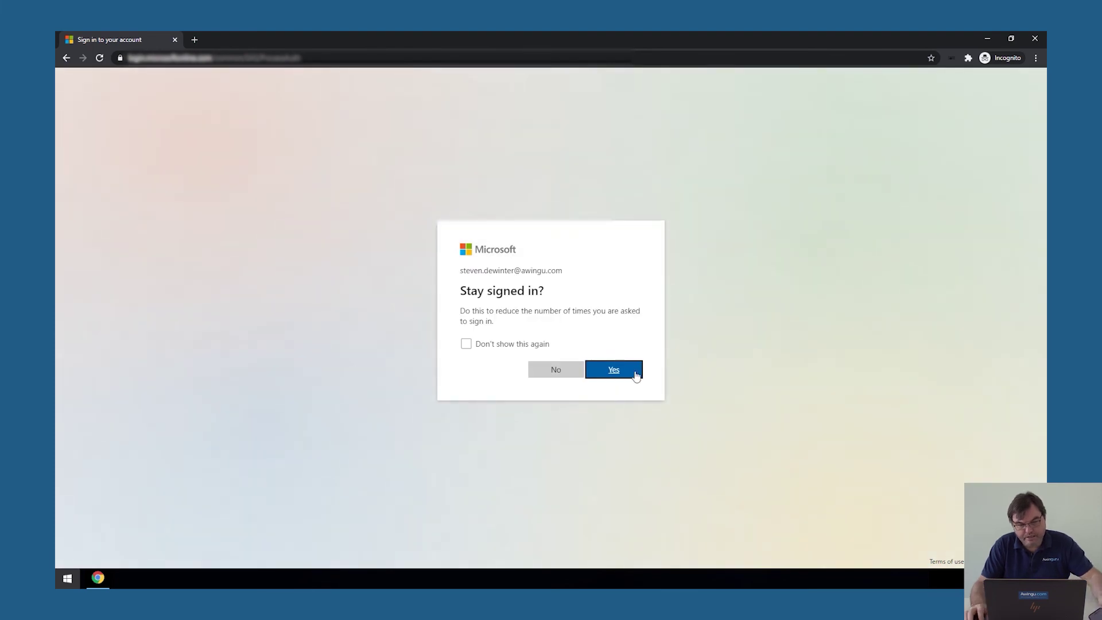
pyautogui.click(626, 374)
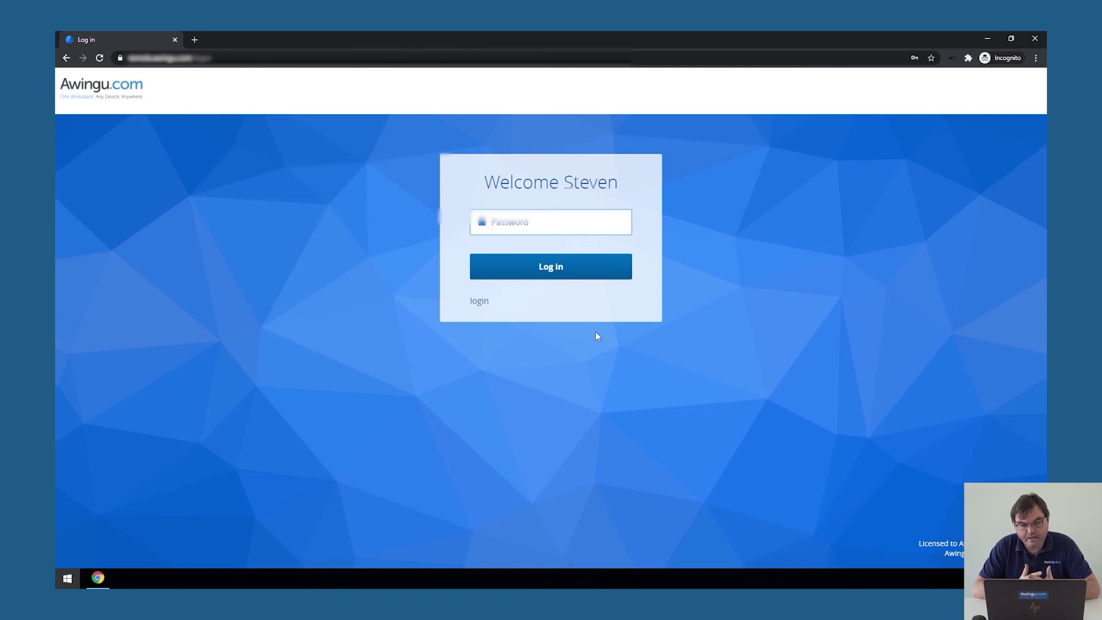
# Step: Log in to the Awingu Workspace using Chrome's saved Awingu password
pyautogui.click(534, 227)
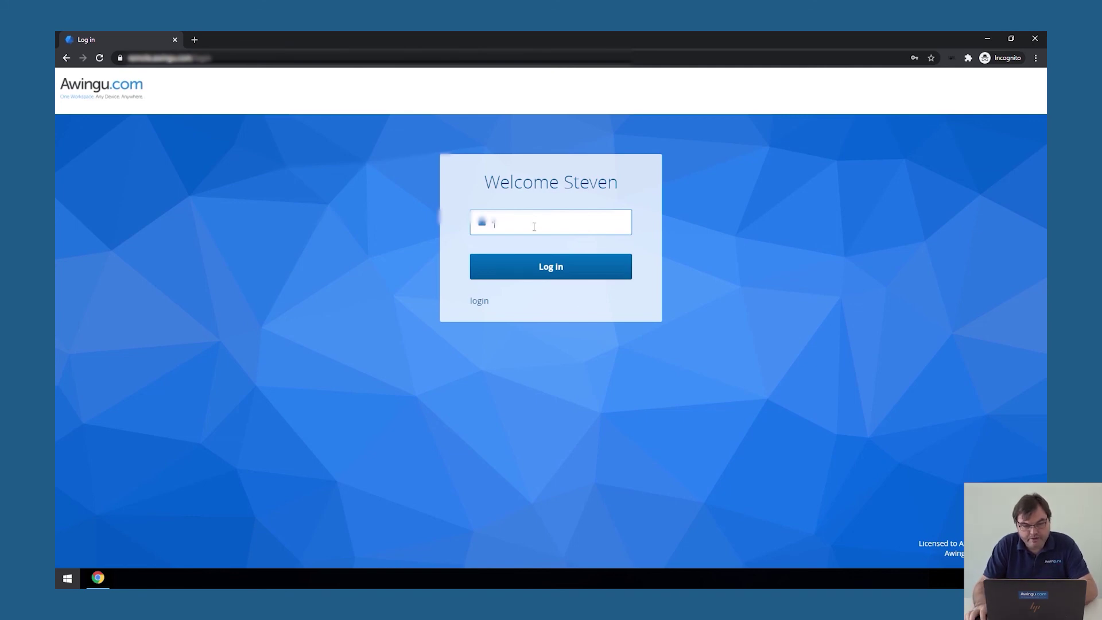
pyautogui.click(534, 227)
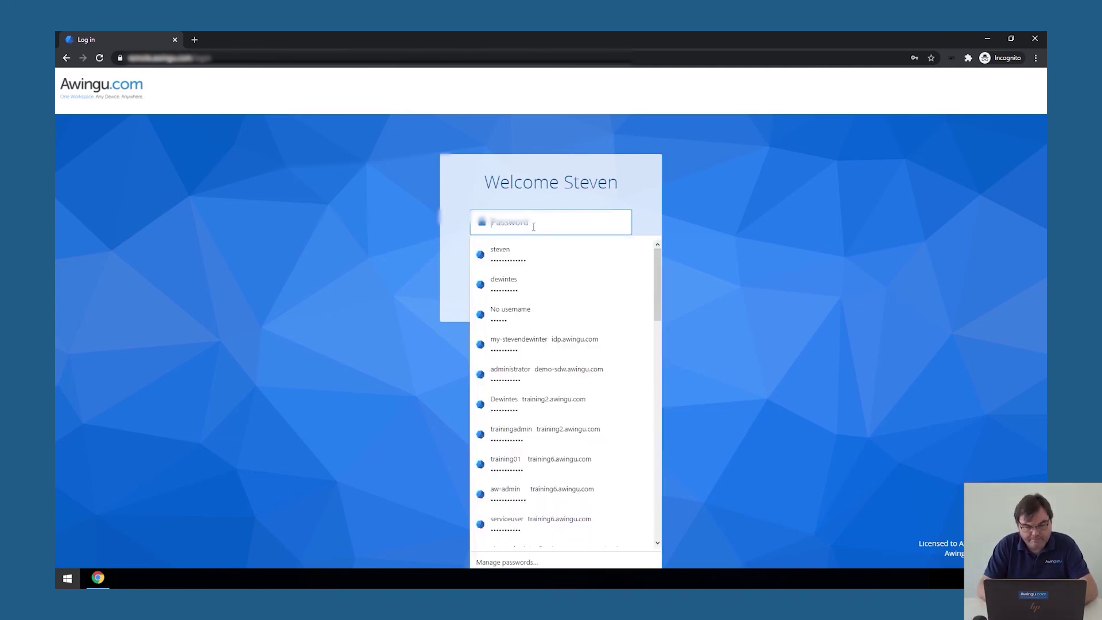
pyautogui.click(546, 248)
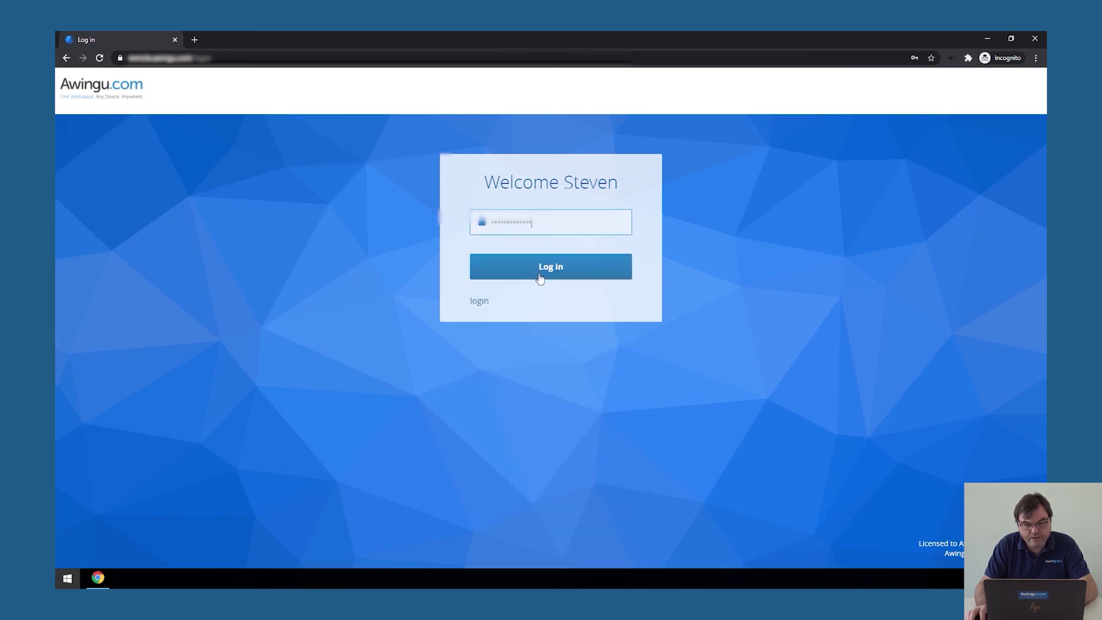
pyautogui.click(540, 270)
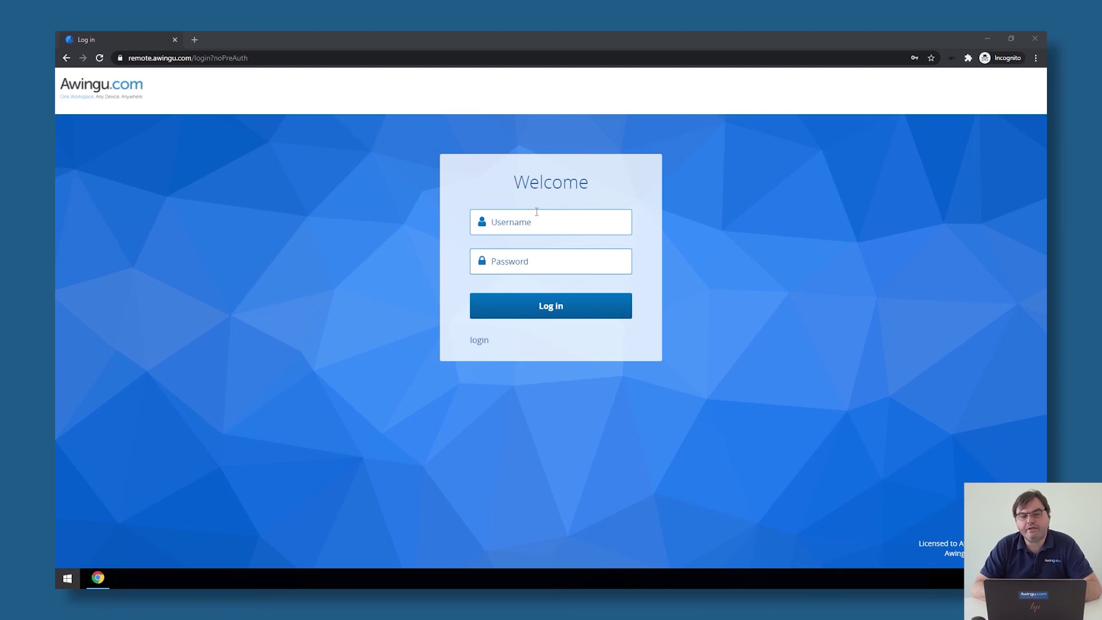
# Step: Reload remote.awingu.com/login?noPreAuth and fill in the saved admin username and password
pyautogui.click(259, 62)
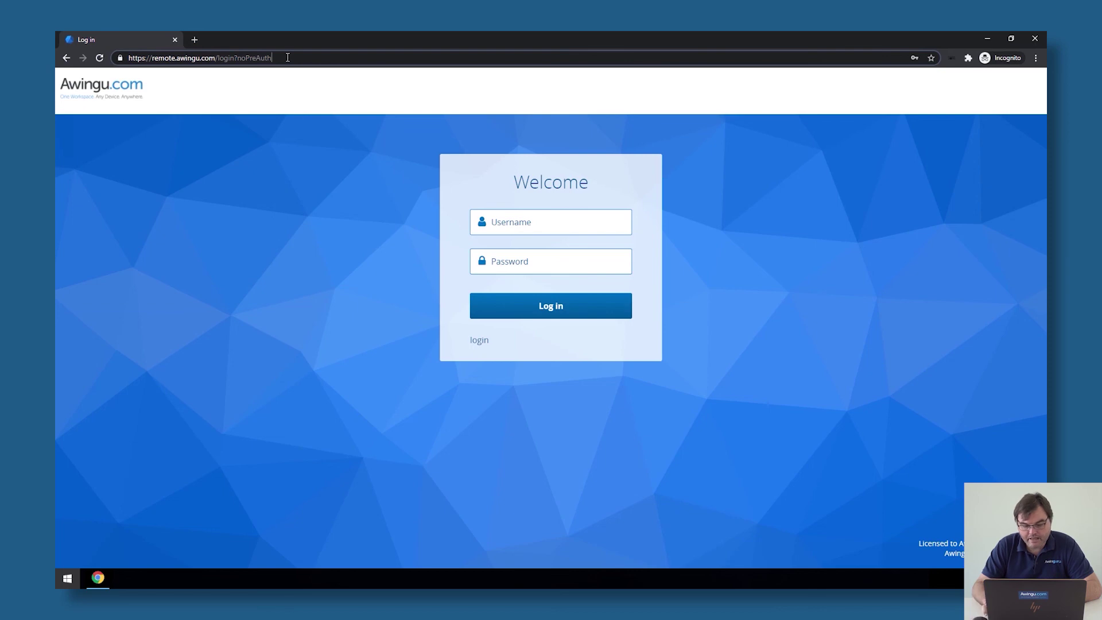
pyautogui.press('Return')
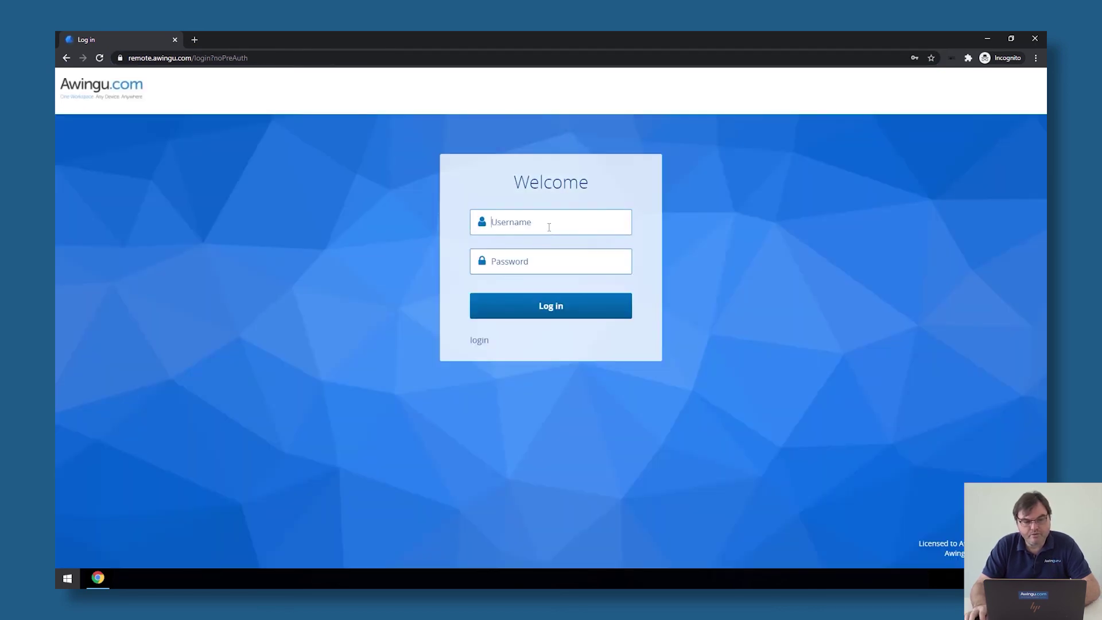
pyautogui.click(549, 228)
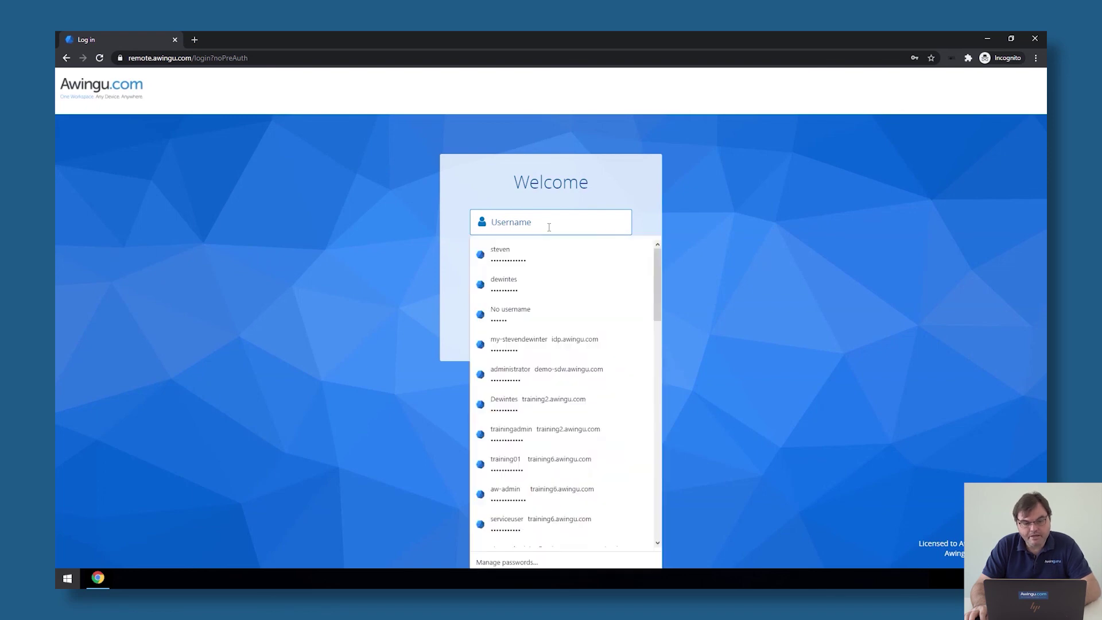
pyautogui.write('aw')
pyautogui.click(532, 250)
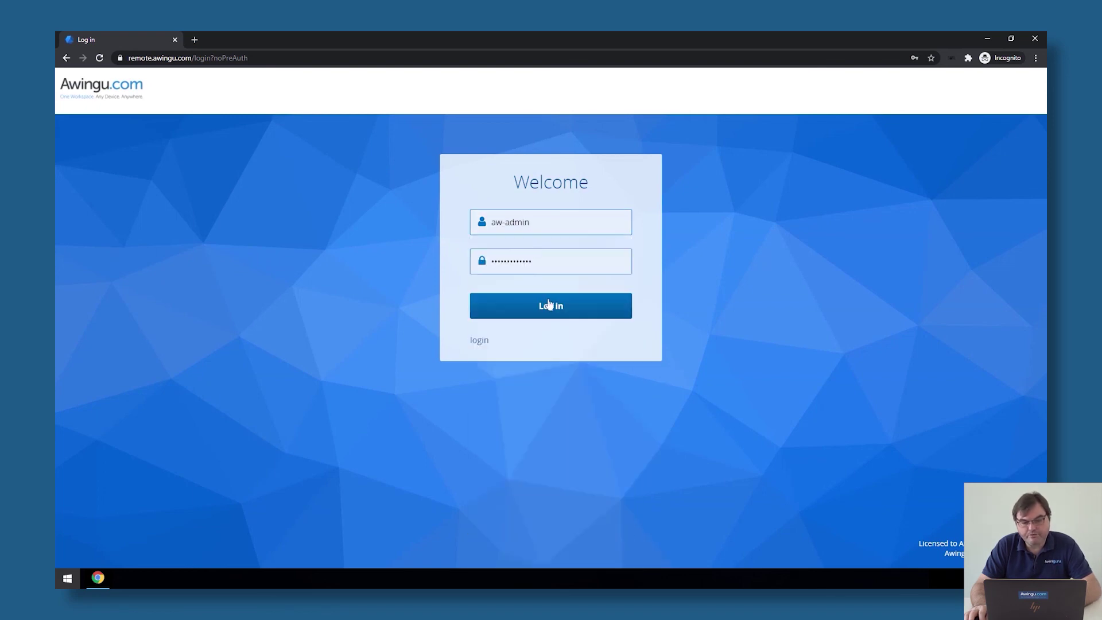